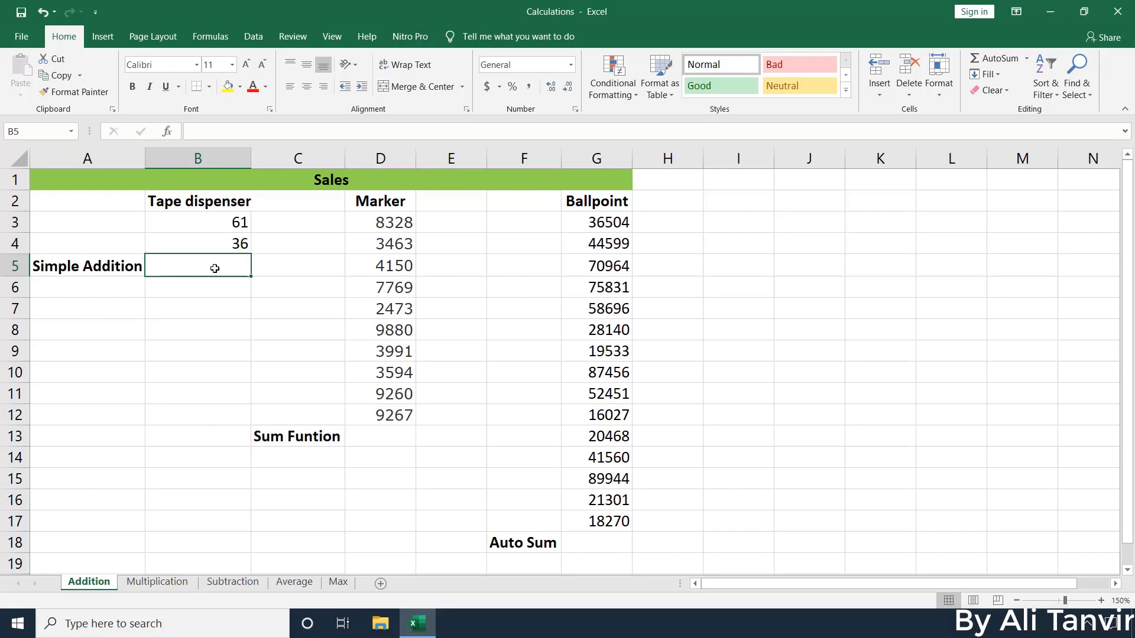
# Enter =B3+B4 in B5 to add the Tape dispenser values, giving 97
pyautogui.write('=')
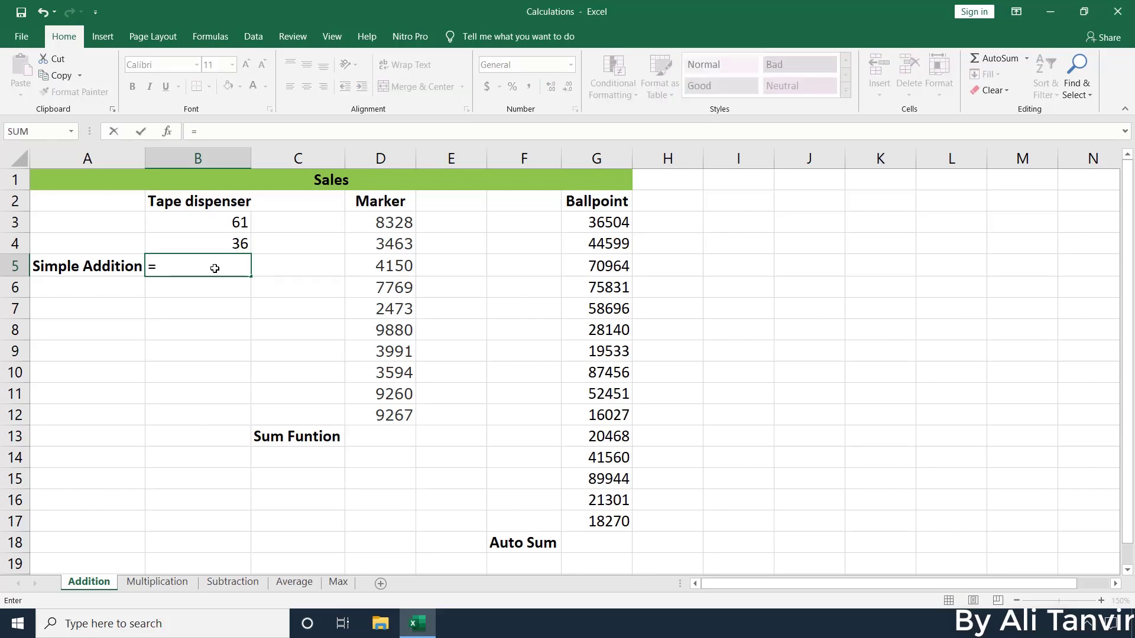
pyautogui.click(229, 223)
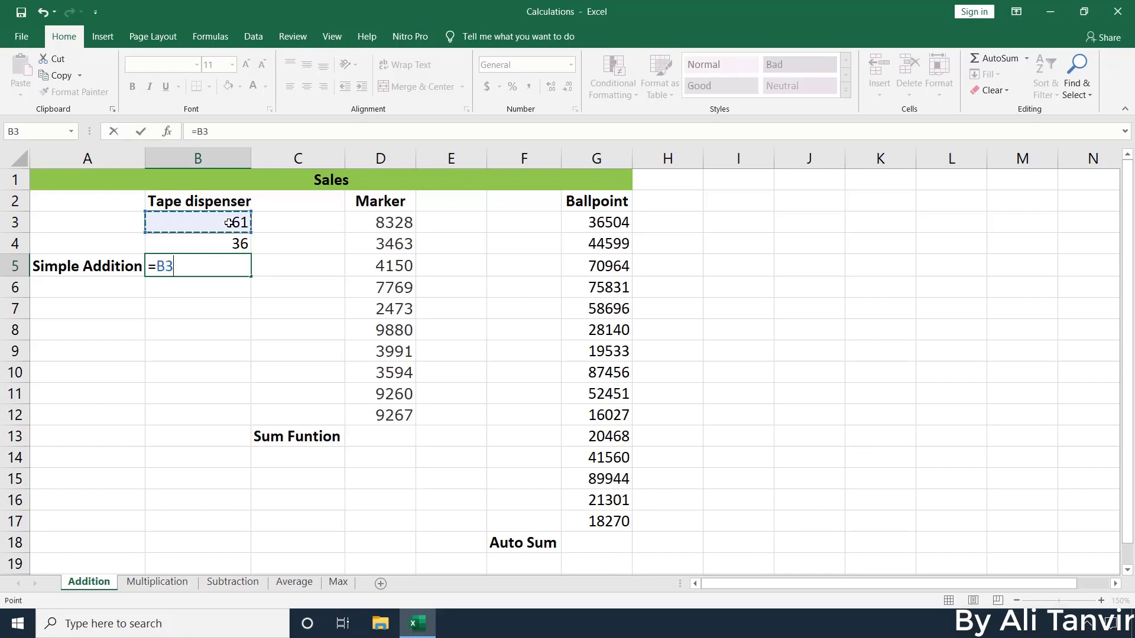
pyautogui.write('+')
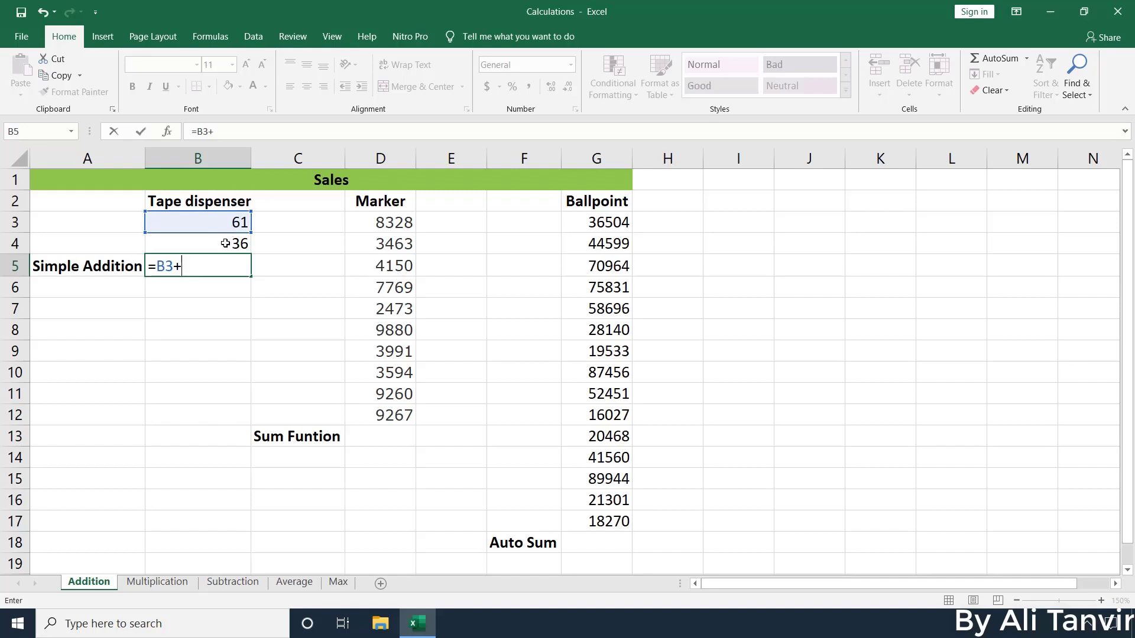
pyautogui.click(225, 243)
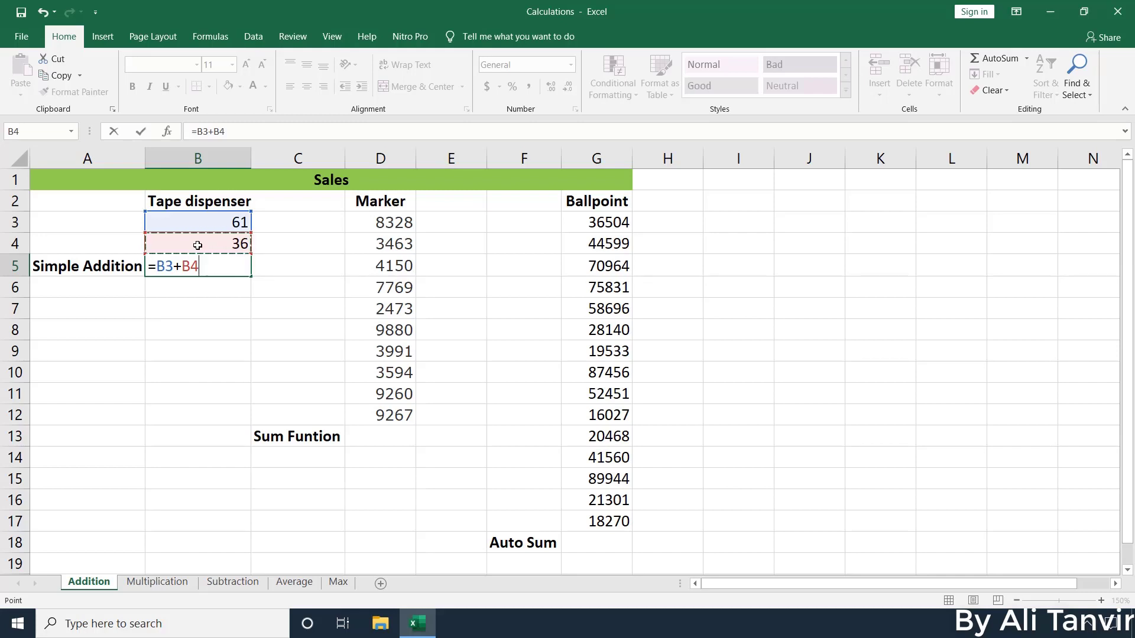
pyautogui.press('Return')
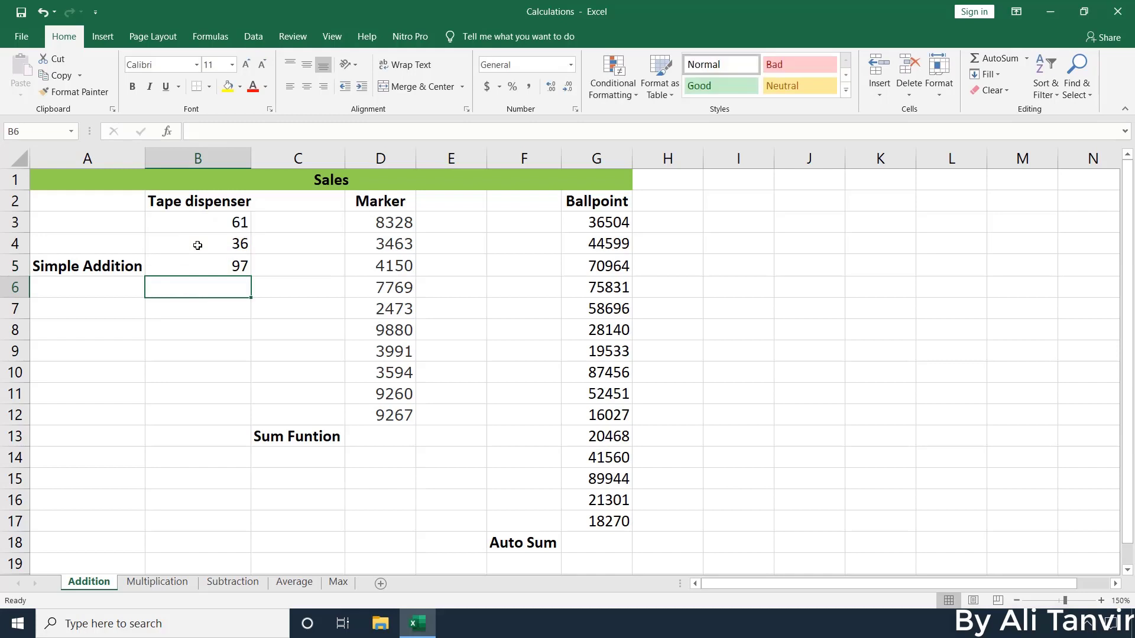
pyautogui.click(215, 266)
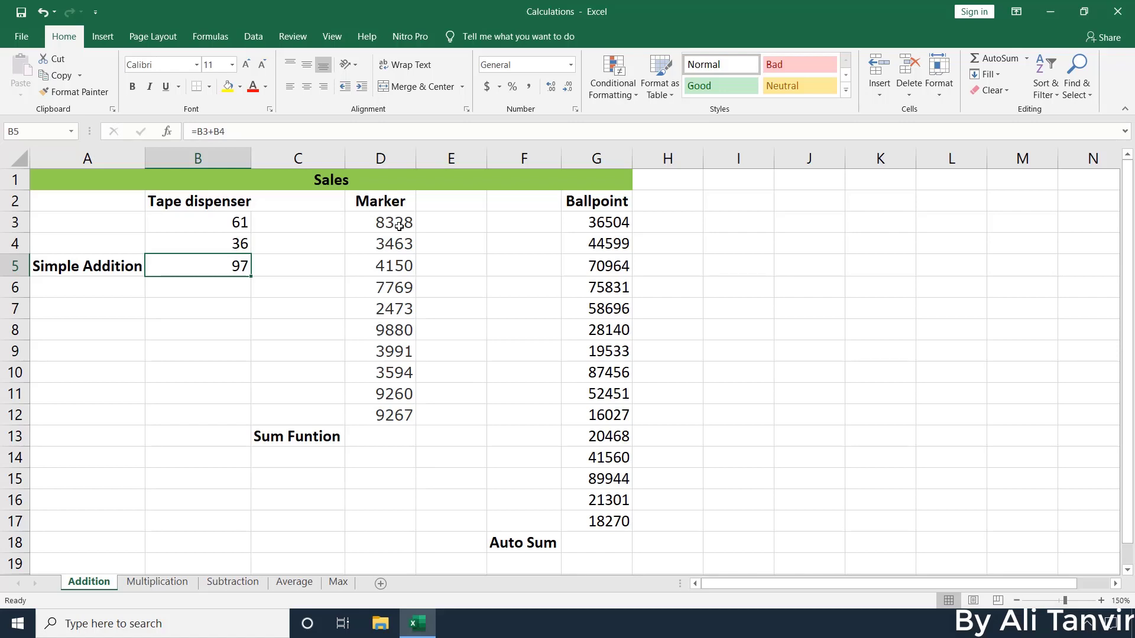
pyautogui.click(392, 434)
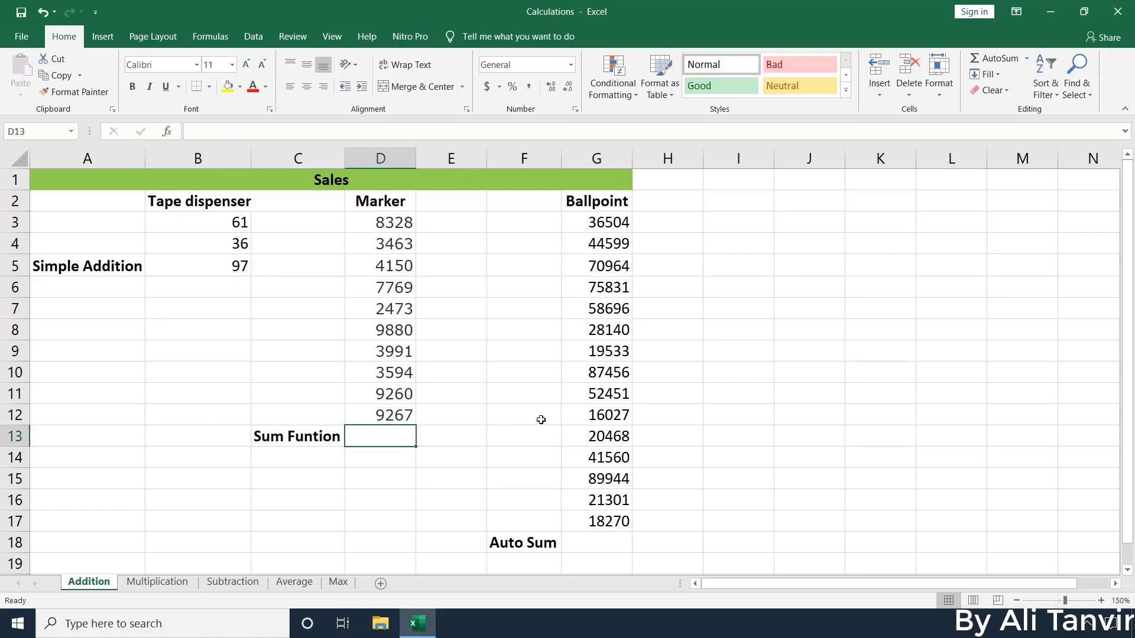
# Enter =SUM(D3:D12) in D13 to total the Marker column, showing 62175
pyautogui.write('=')
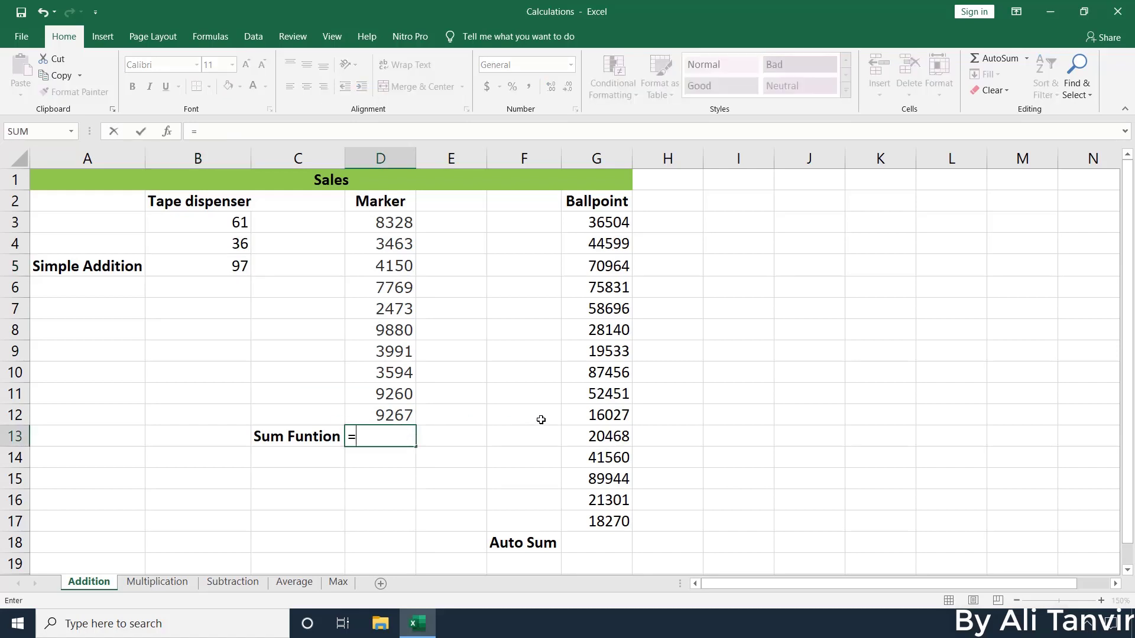
pyautogui.write('sum')
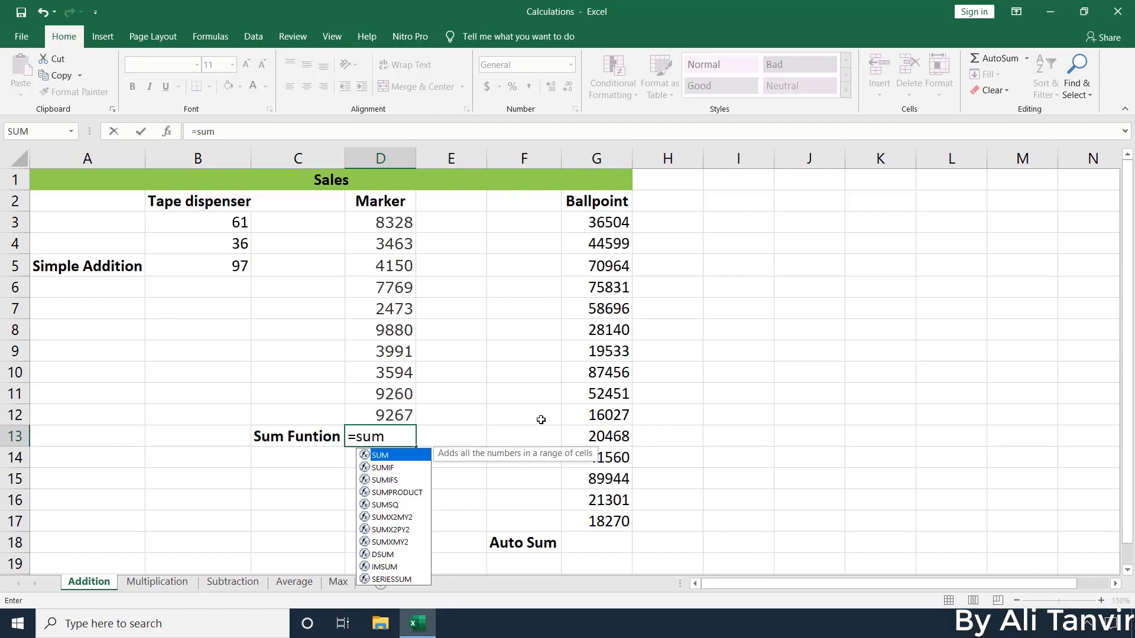
pyautogui.press('Tab')
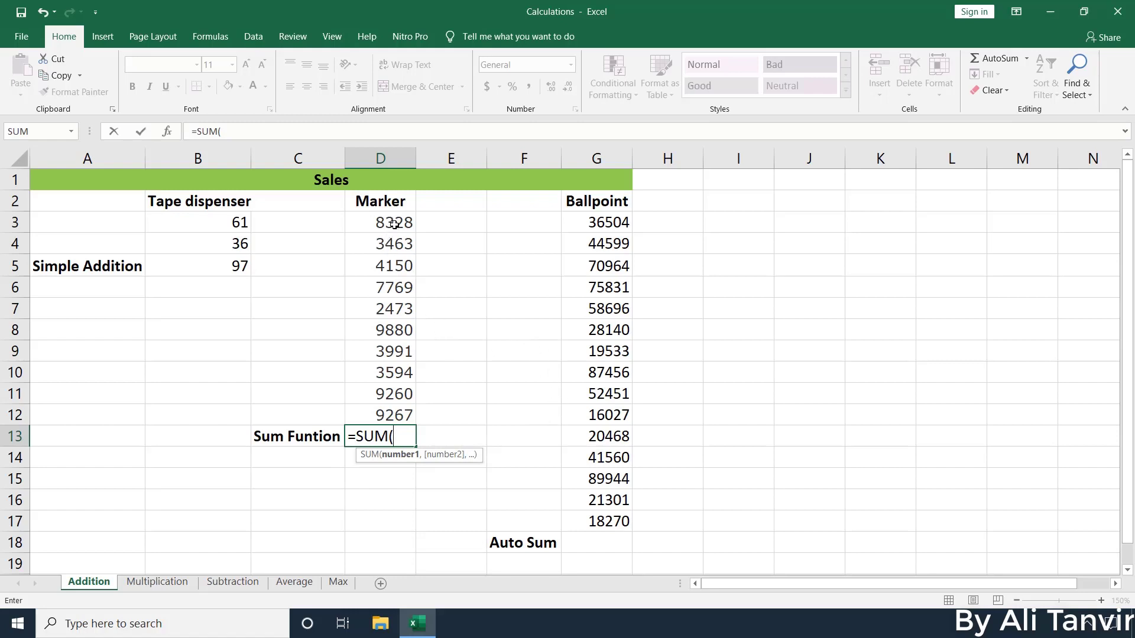
pyautogui.moveTo(395, 222); pyautogui.dragTo(379, 415)
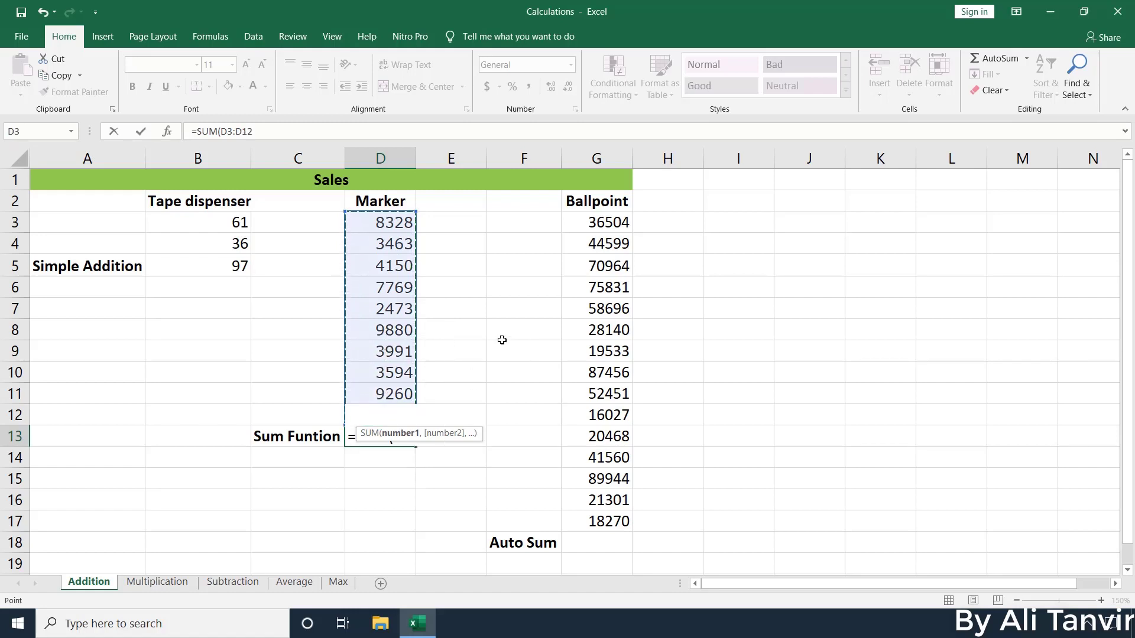
pyautogui.press('Return')
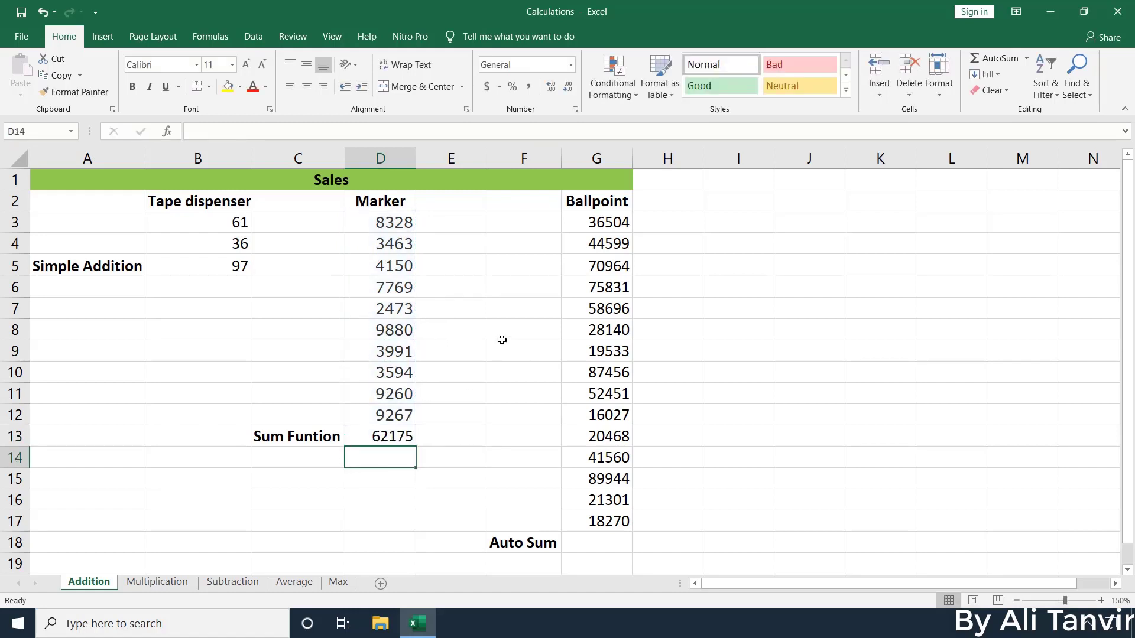
pyautogui.click(378, 439)
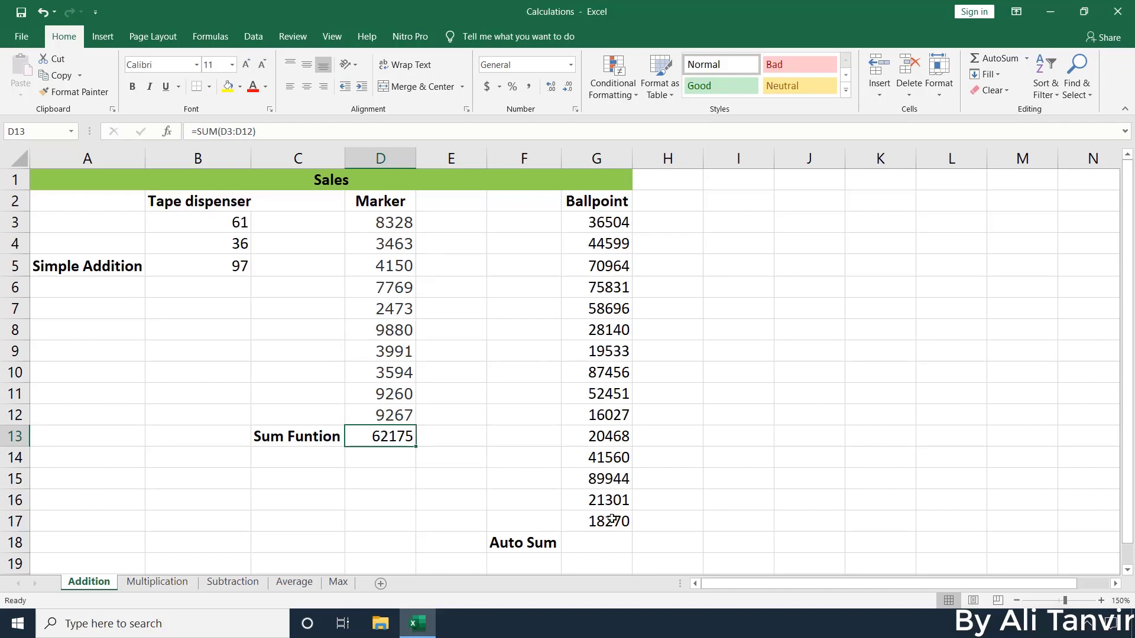
pyautogui.click(586, 540)
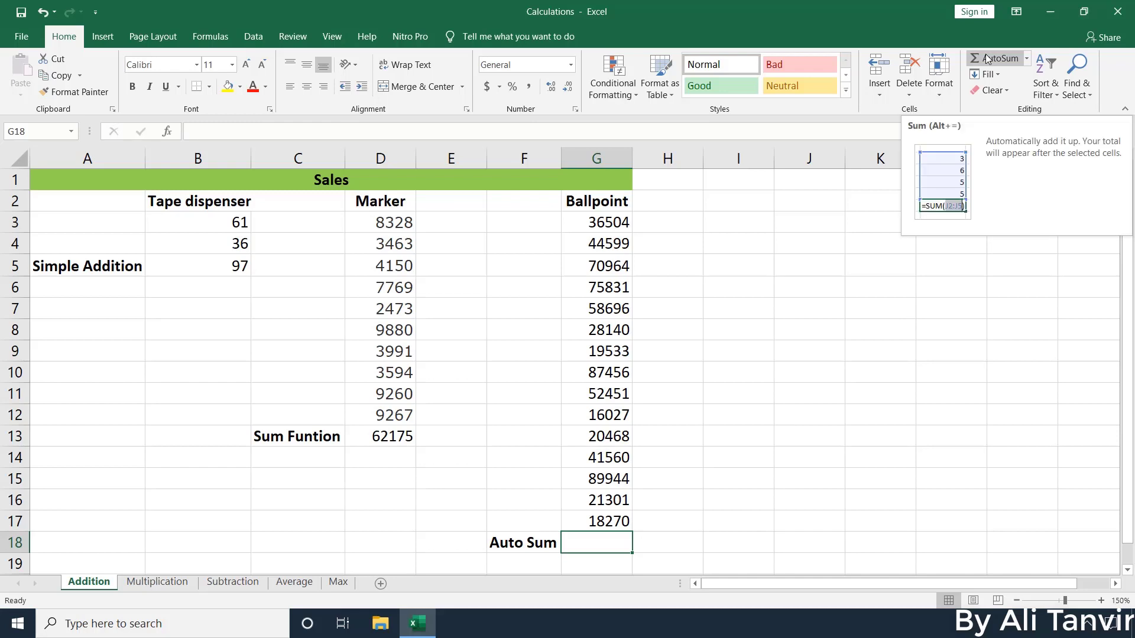
# AutoSum the Ballpoint column into G18 from the Formulas tab, giving 681744
pyautogui.click(207, 38)
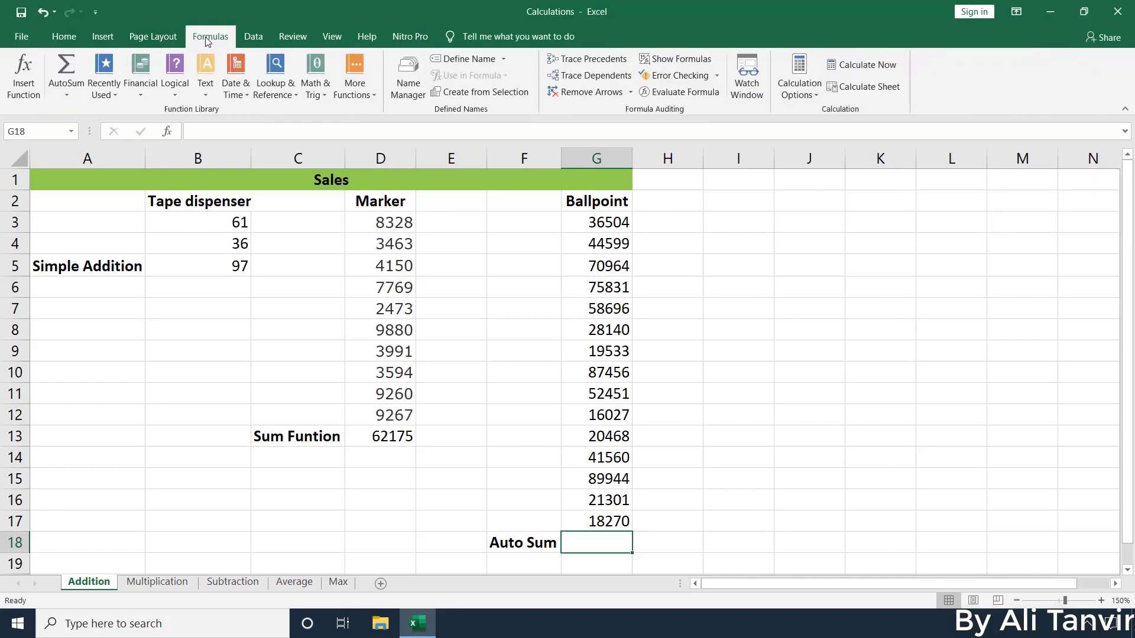
pyautogui.click(65, 64)
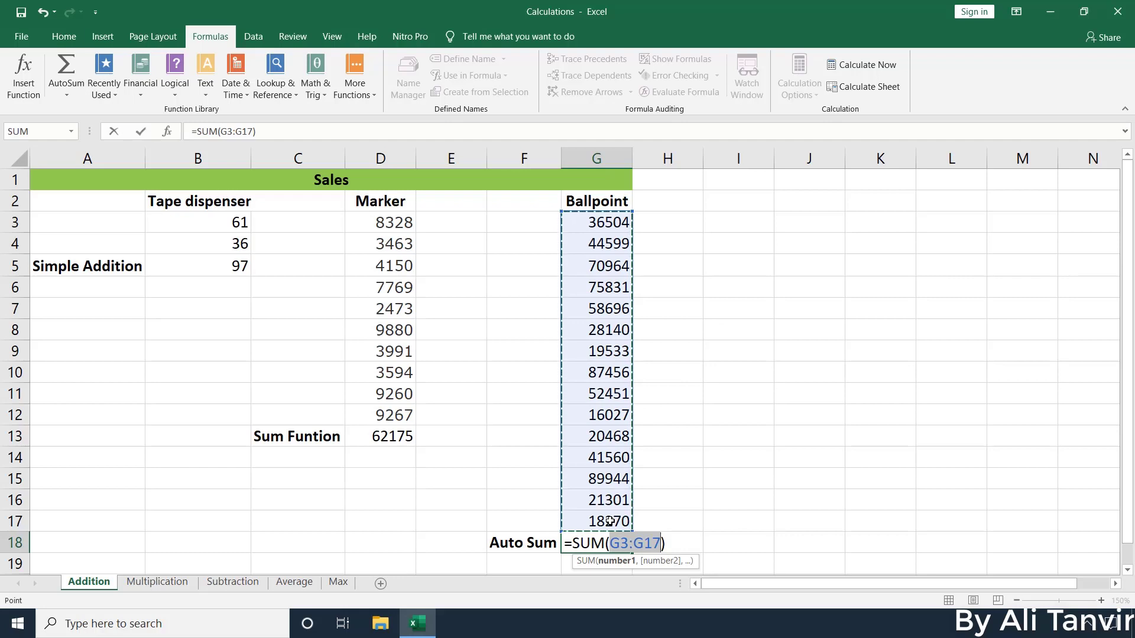
pyautogui.press('Return')
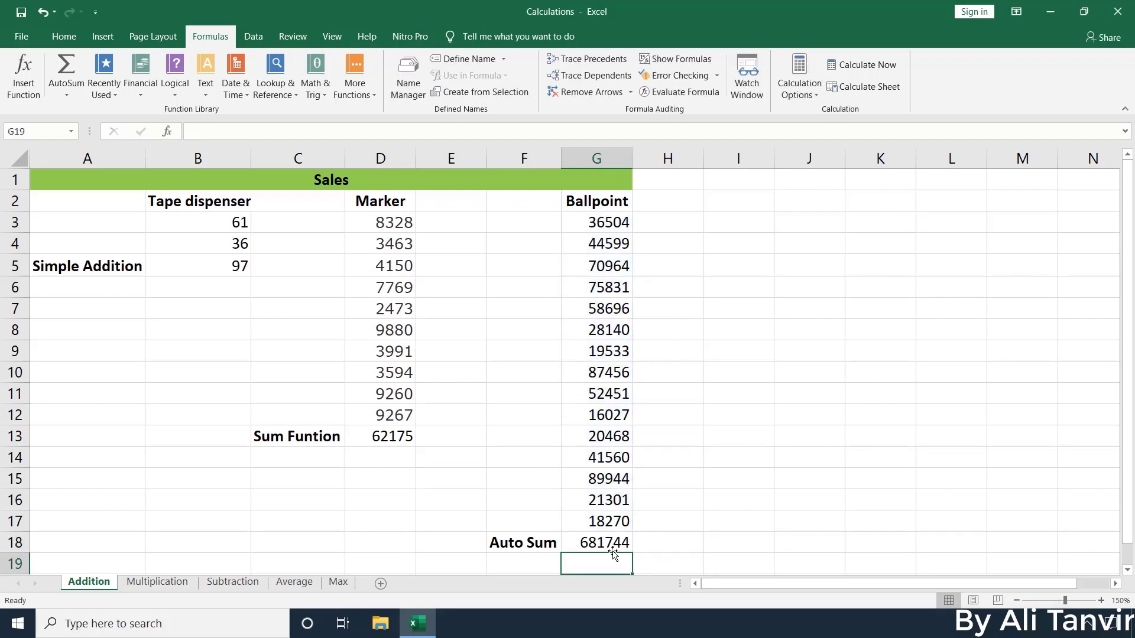
pyautogui.click(615, 538)
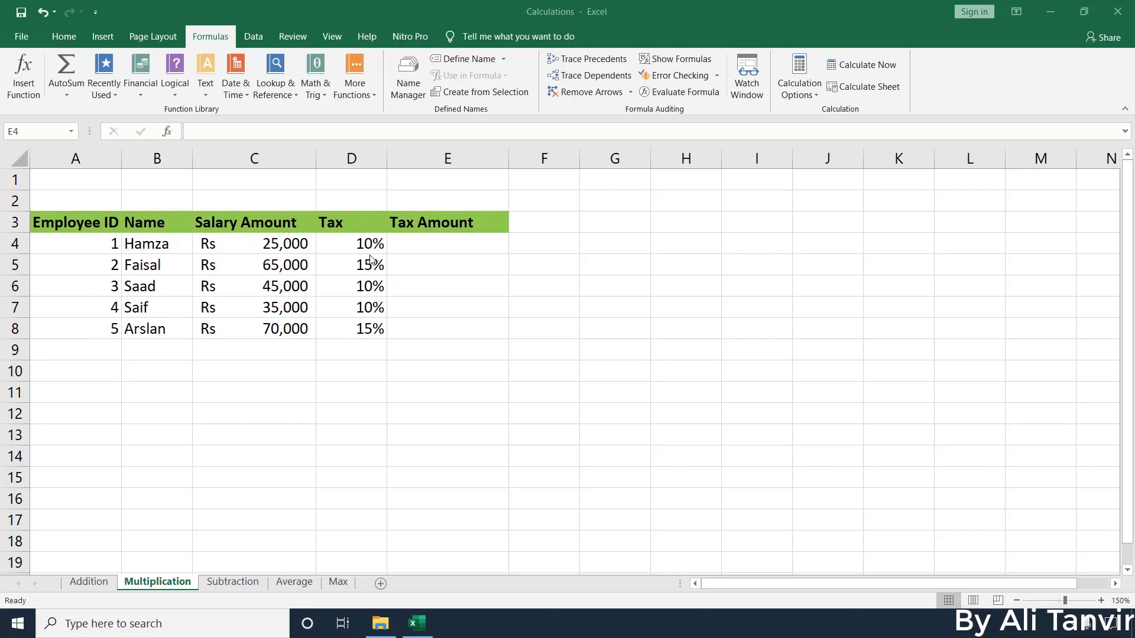
# Enter =C4*D4 in E4 to compute the first employee's tax amount
pyautogui.click(441, 248)
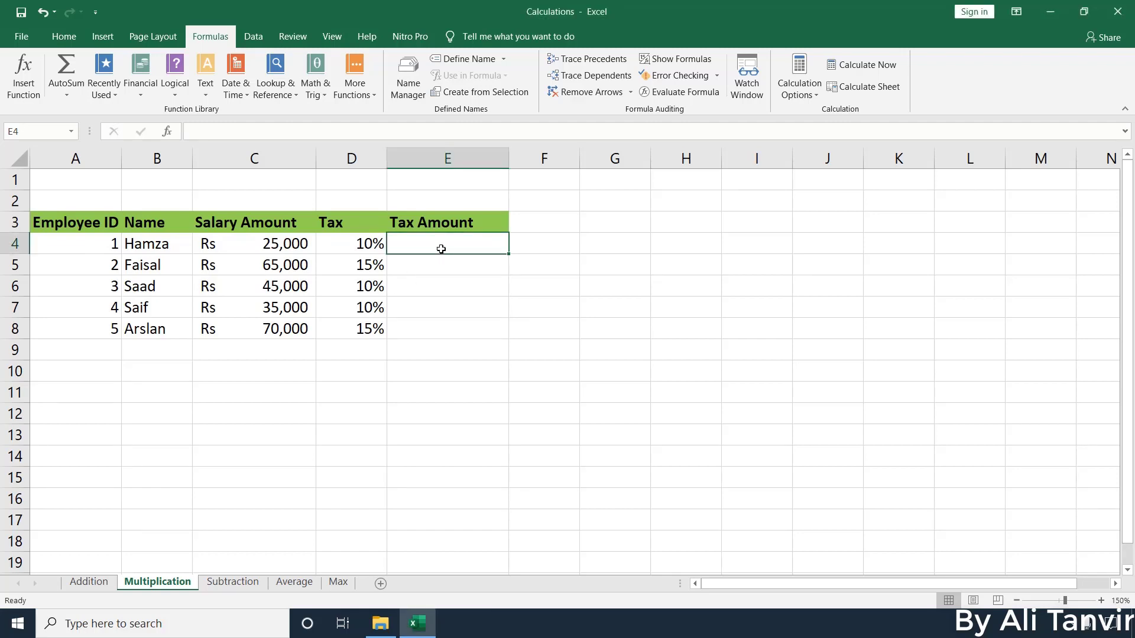
pyautogui.write('=')
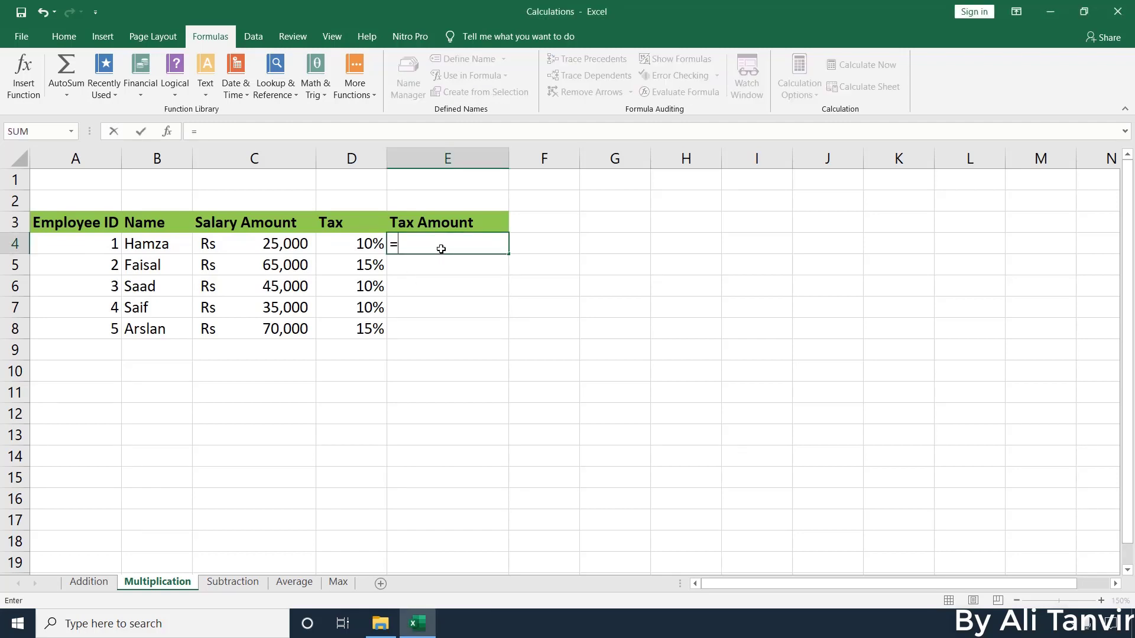
pyautogui.click(284, 243)
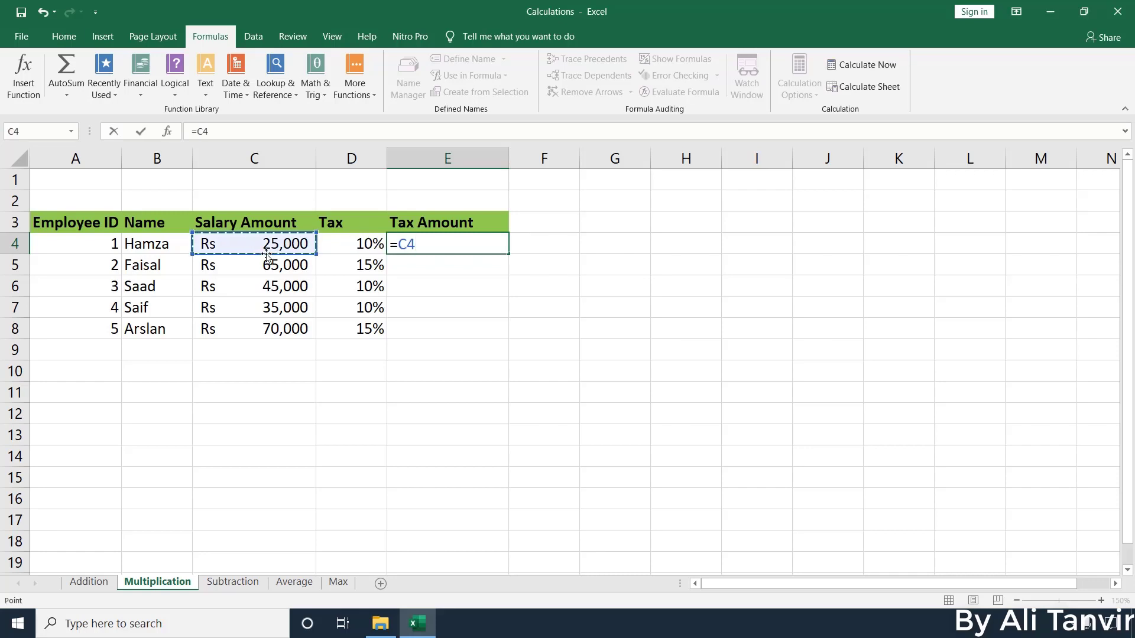
pyautogui.write('*')
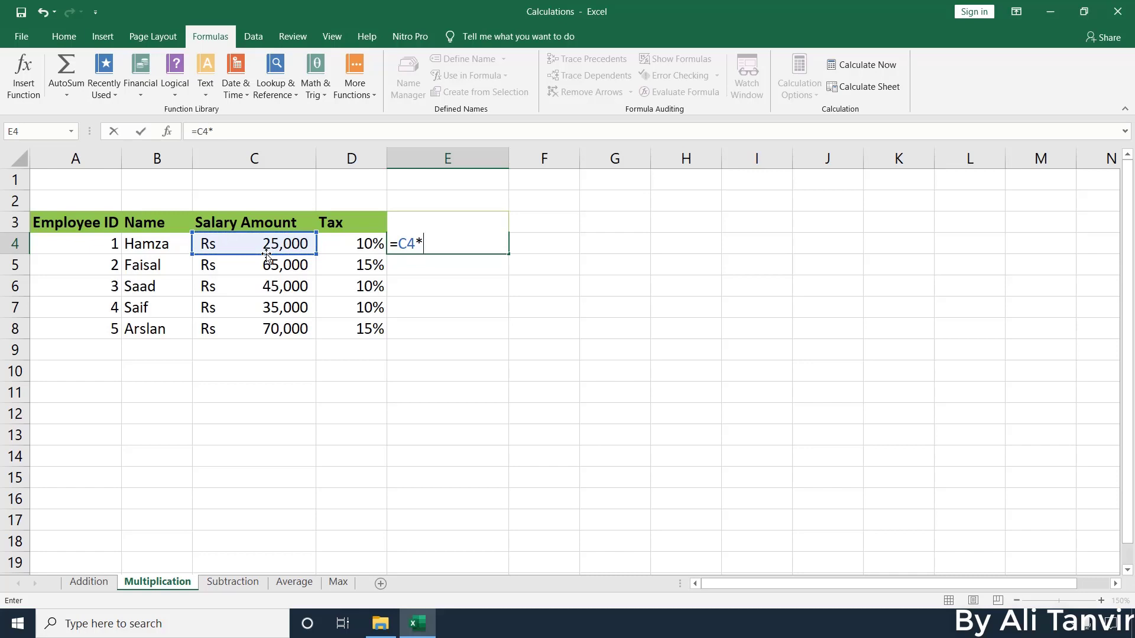
pyautogui.click(357, 244)
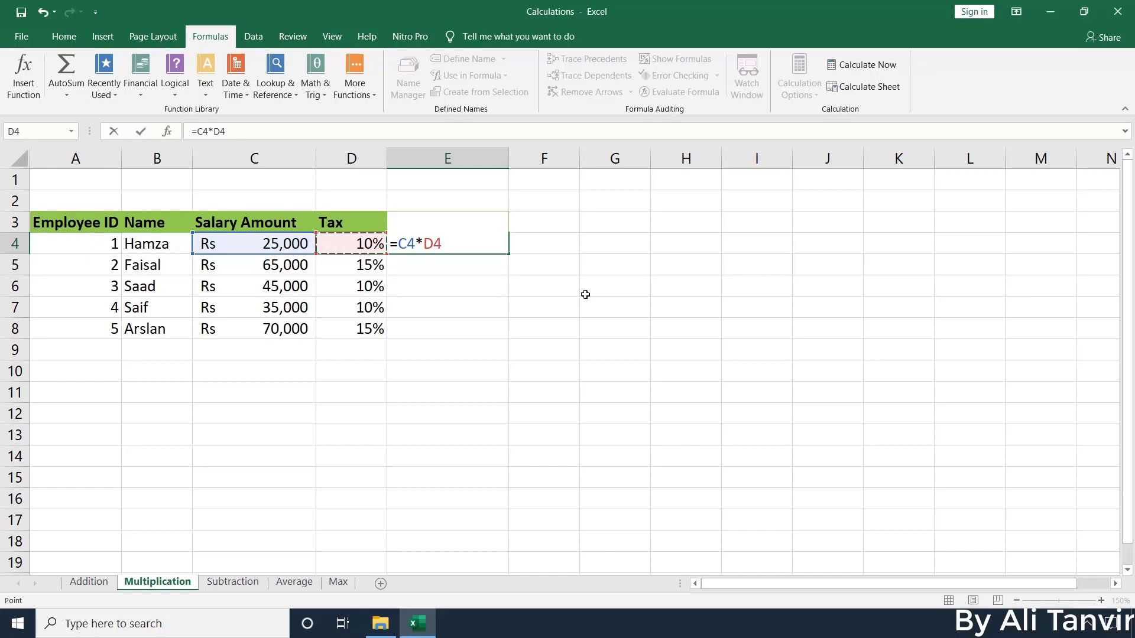
pyautogui.press('Return')
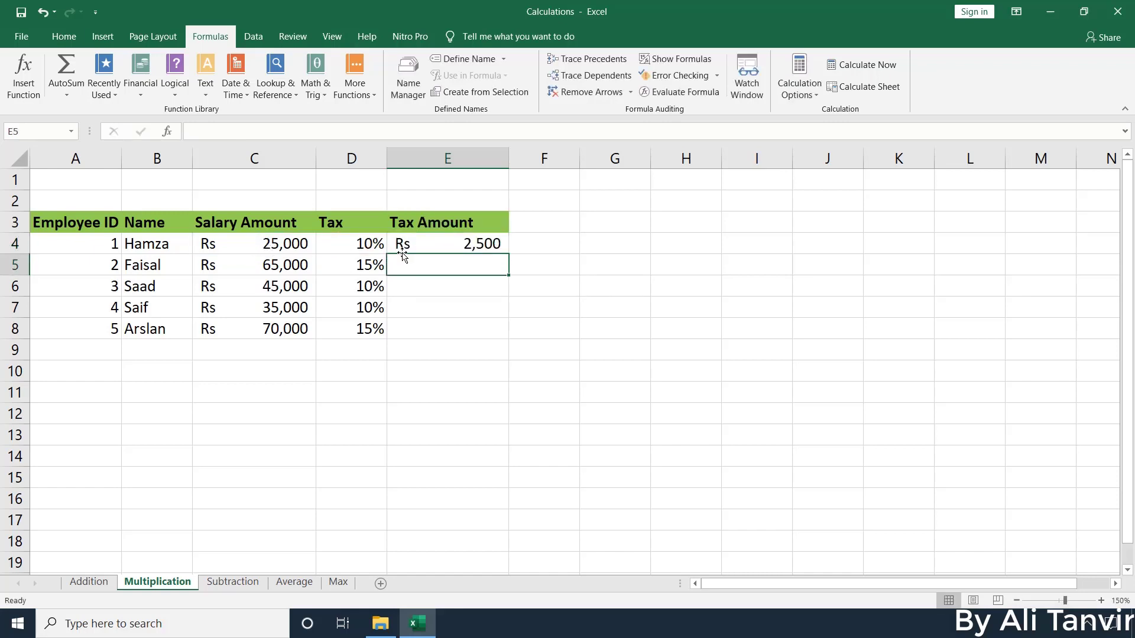
# Fill the tax formula from E4 down through E8 for all five employees
pyautogui.click(492, 245)
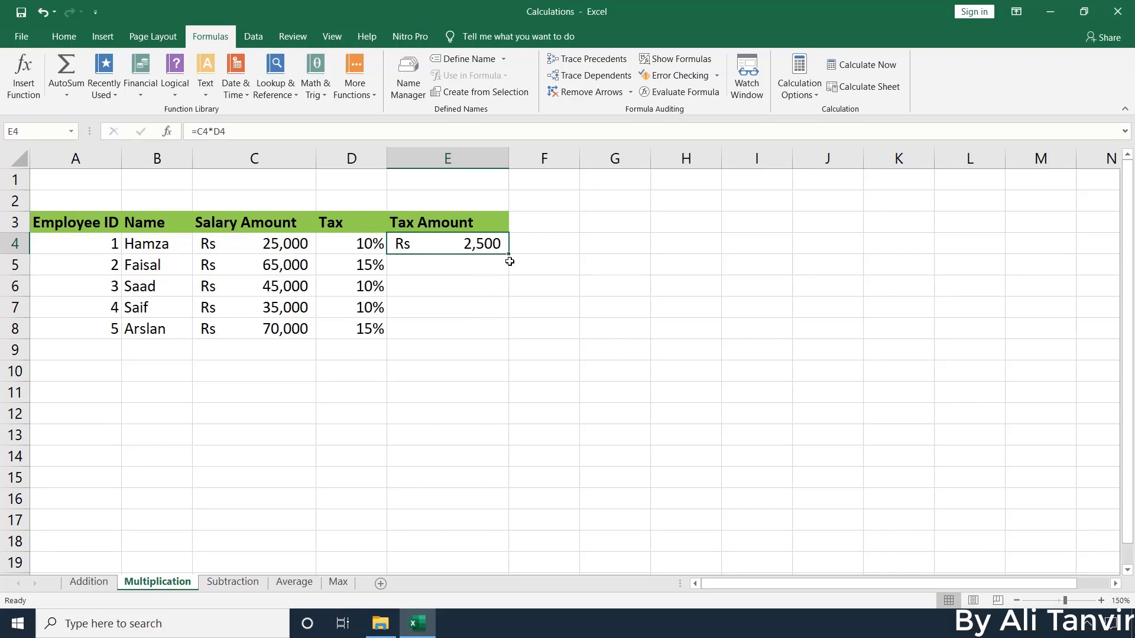
pyautogui.moveTo(510, 254); pyautogui.dragTo(504, 335)
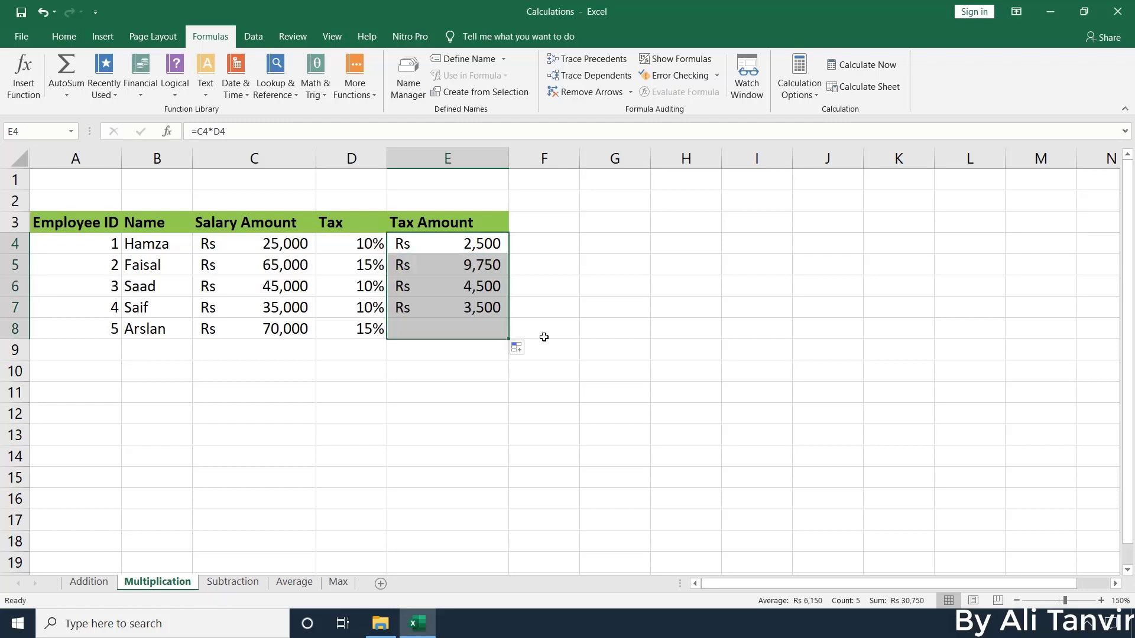
pyautogui.click(500, 248)
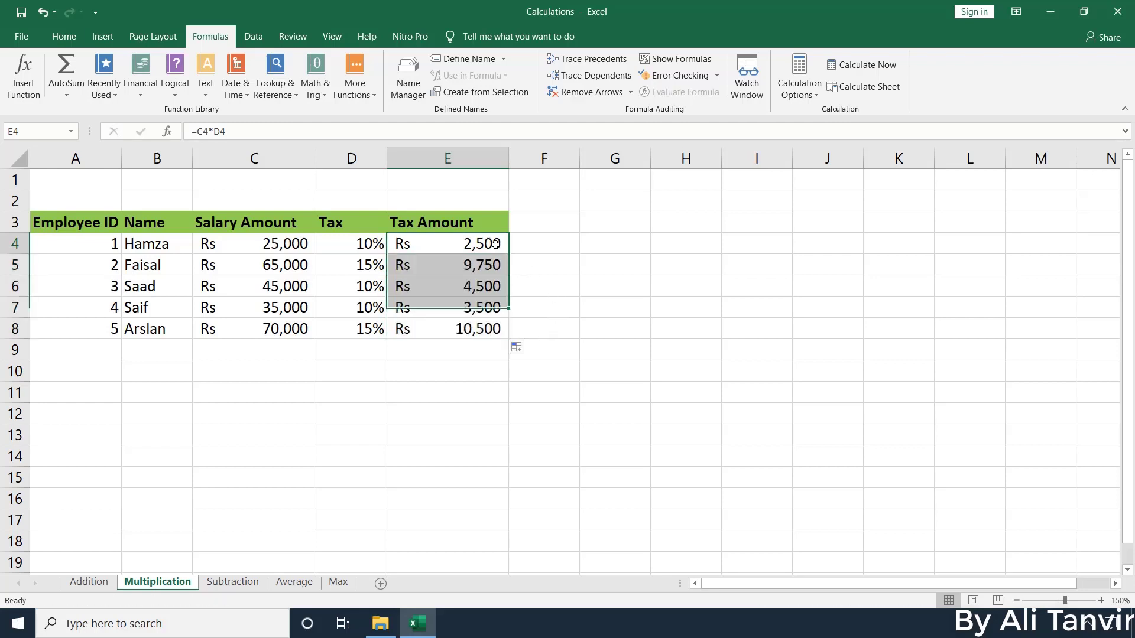
pyautogui.click(483, 331)
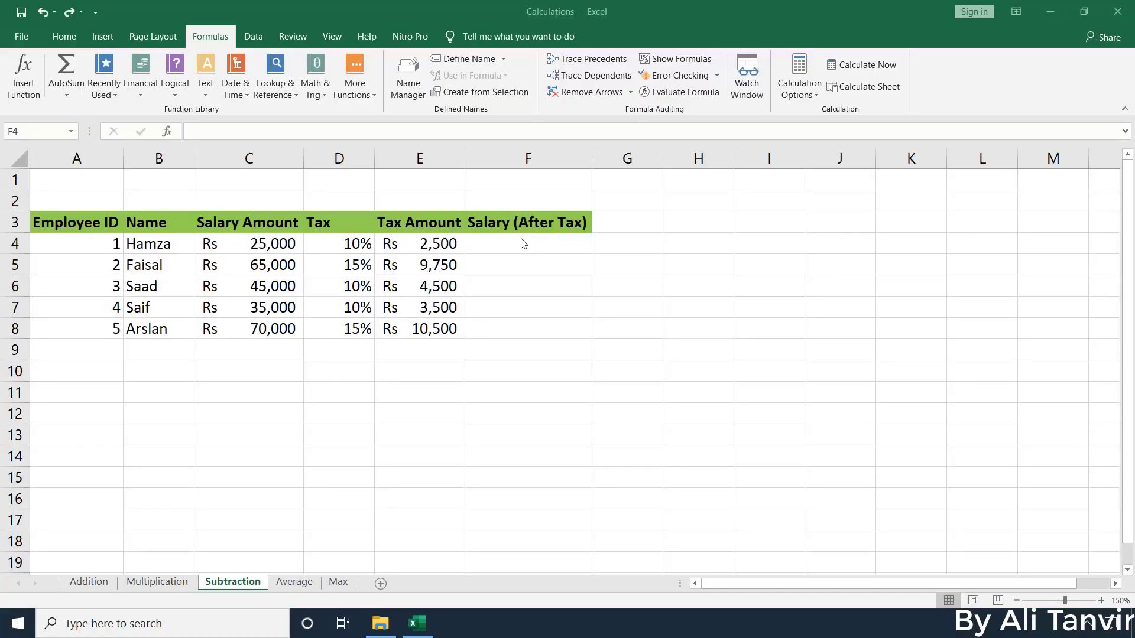
# Enter =C4-E4 in F4, giving an after-tax salary of Rs 22,500
pyautogui.click(516, 244)
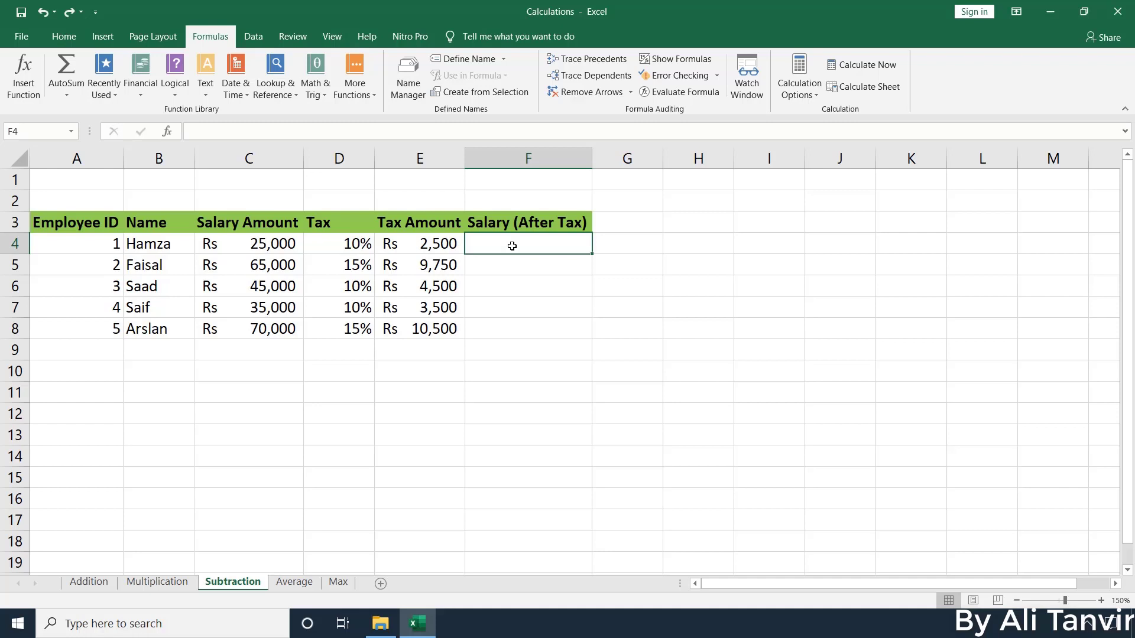
pyautogui.write('=')
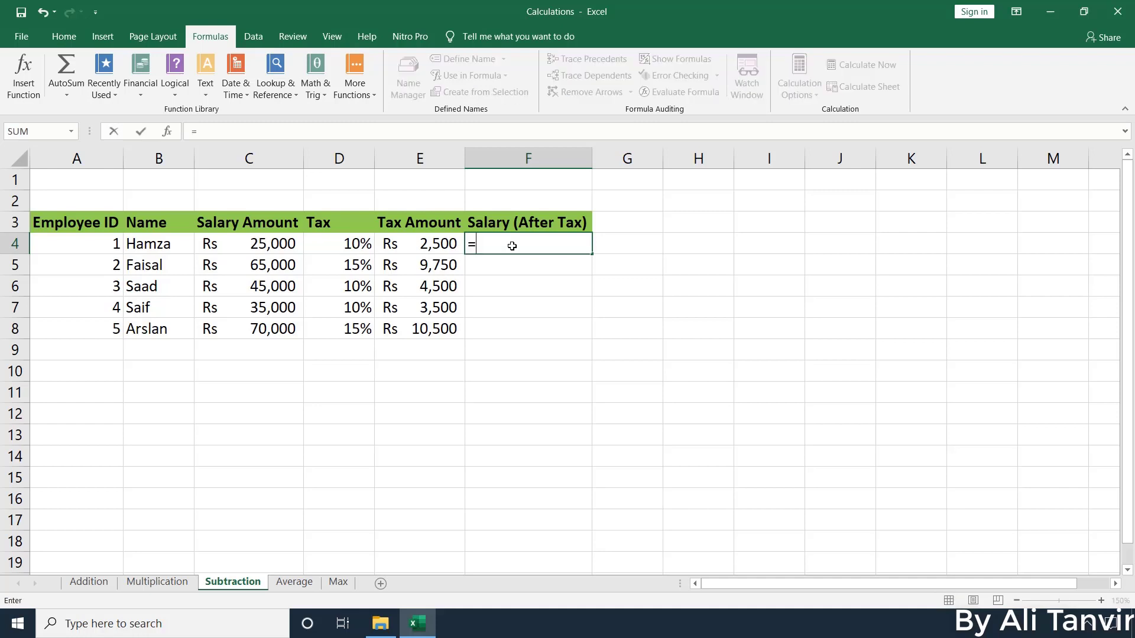
pyautogui.click(279, 245)
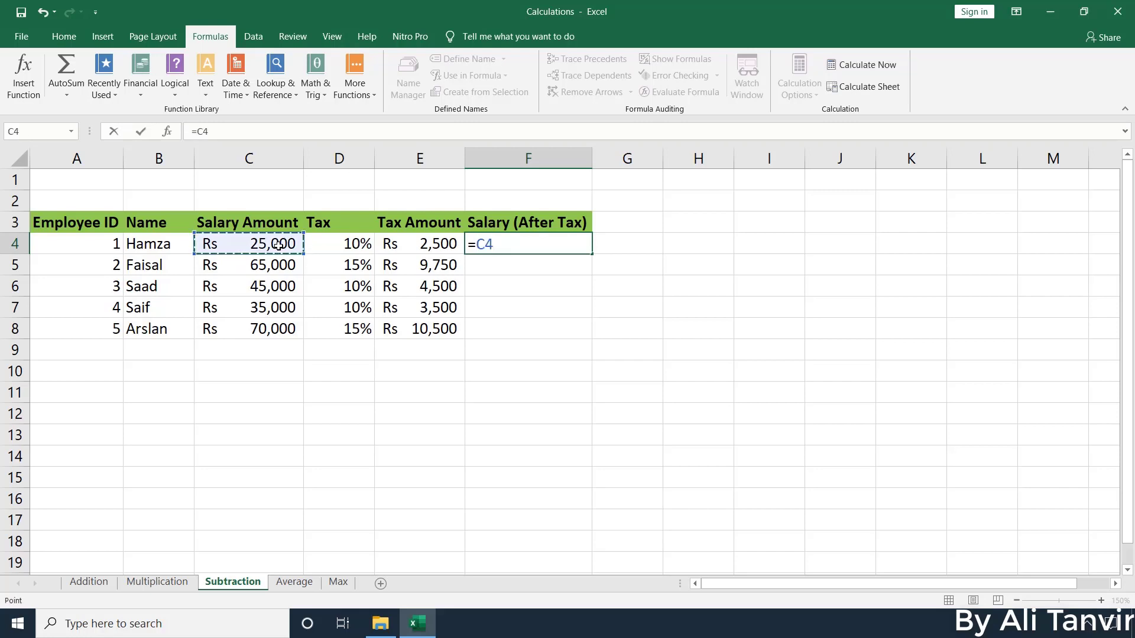
pyautogui.write('-')
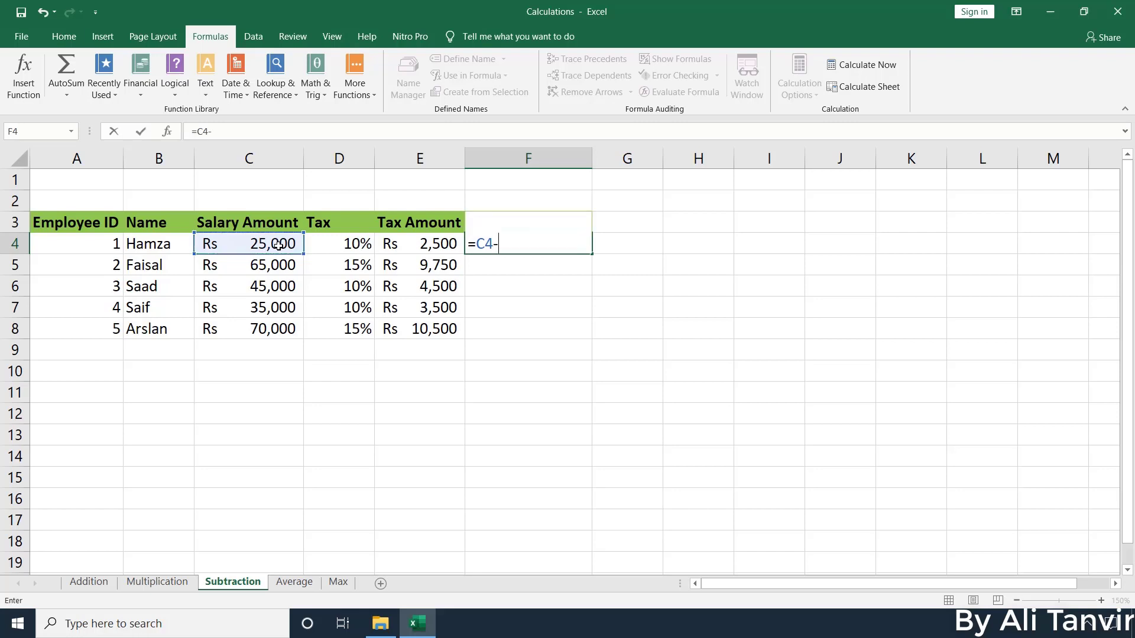
pyautogui.click(441, 246)
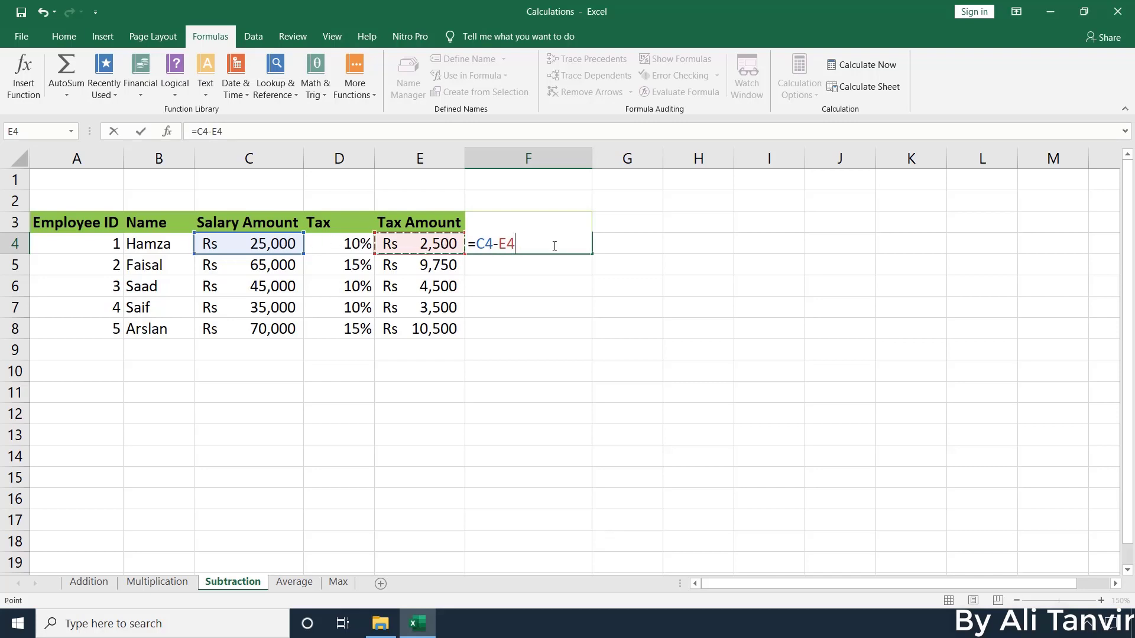
pyautogui.press('Return')
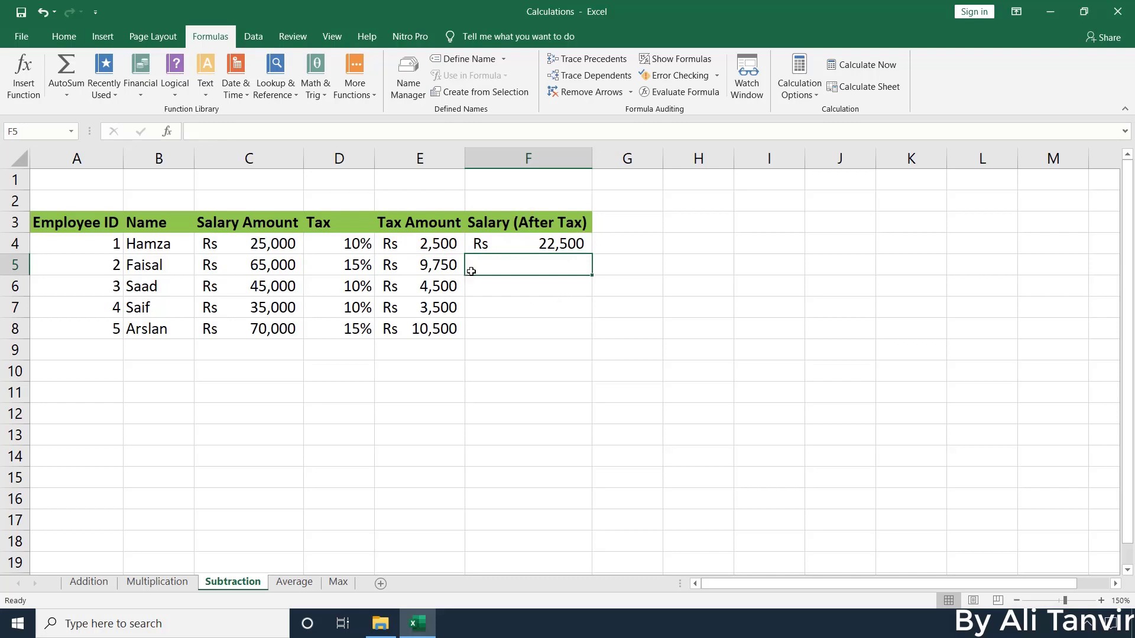
# Fill the =C4-E4 formula from F4 down through F8 for all five employees
pyautogui.click(570, 247)
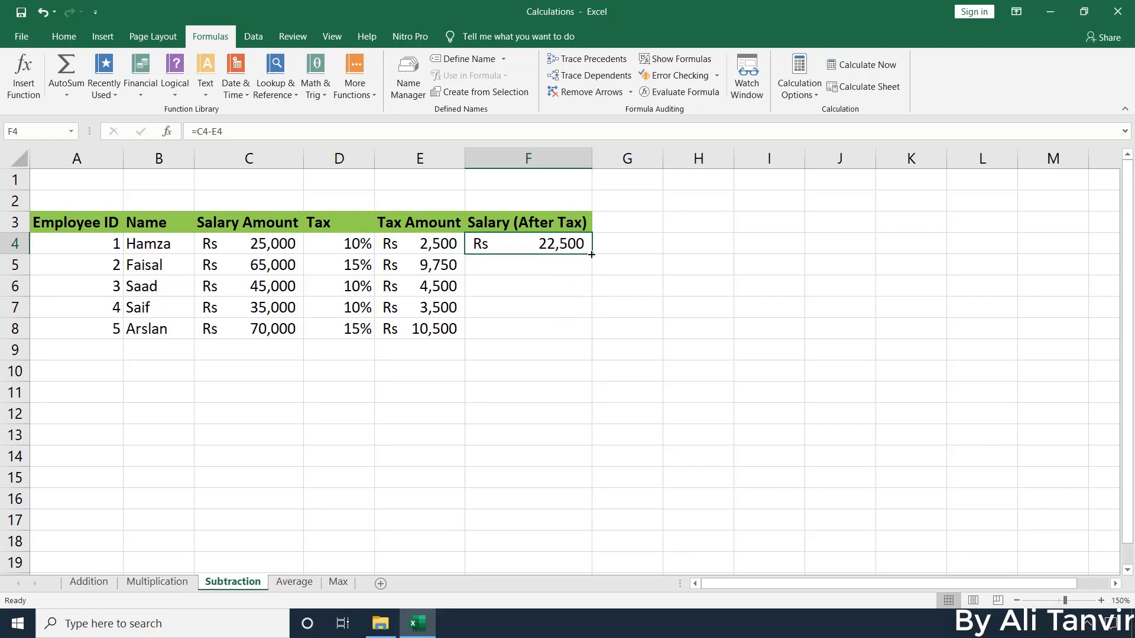
pyautogui.moveTo(591, 254); pyautogui.dragTo(584, 332)
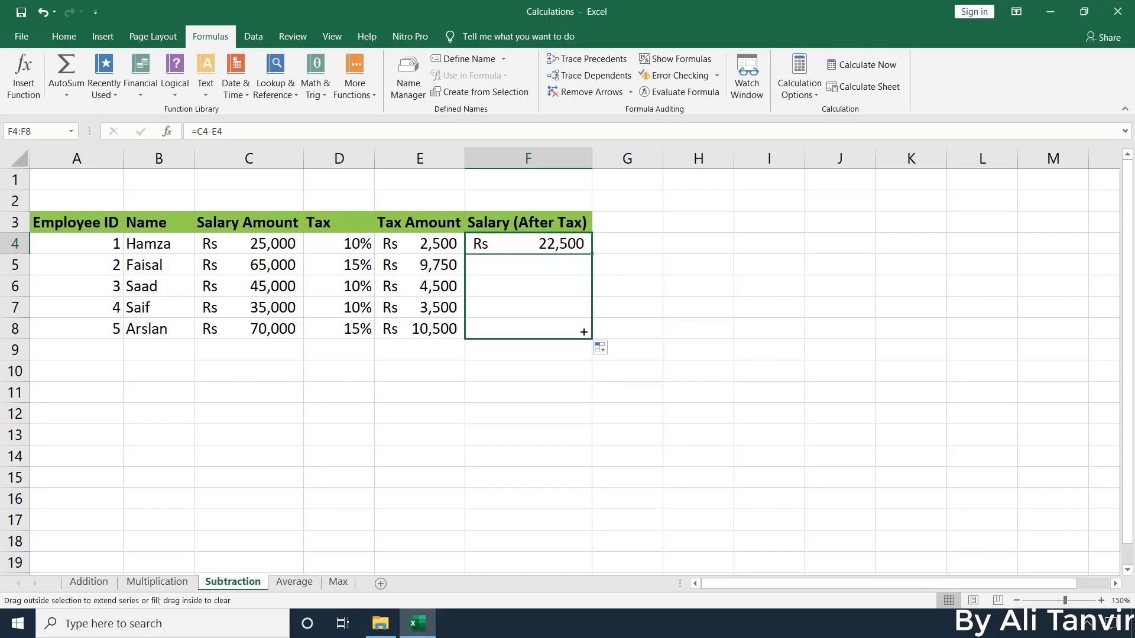
pyautogui.click(570, 266)
pyautogui.click(573, 247)
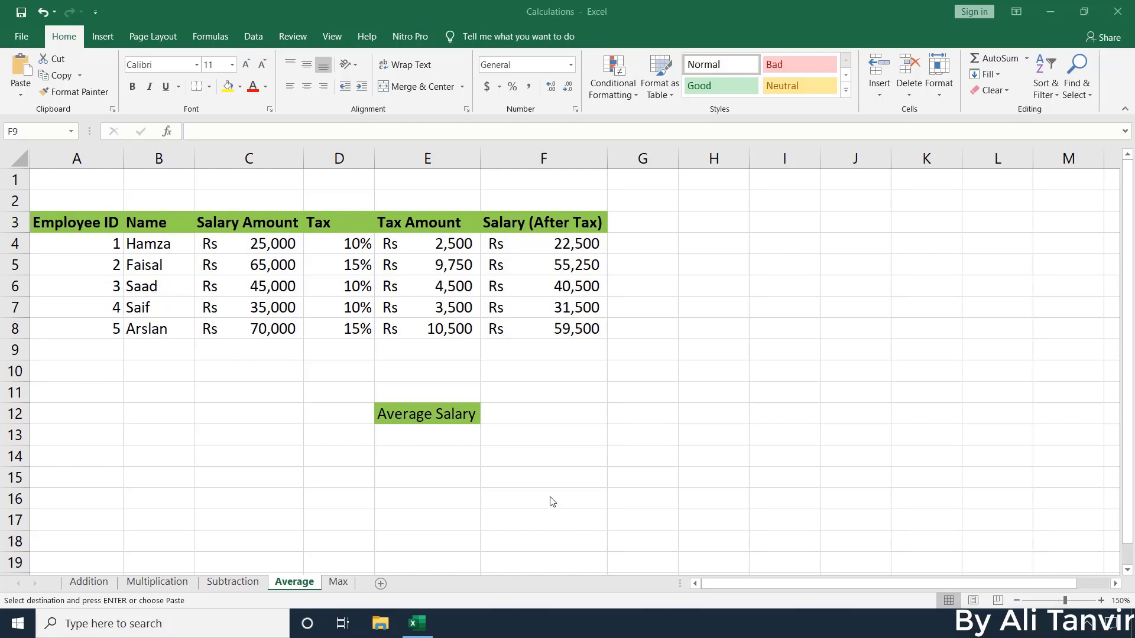
# AutoSum the after-tax salaries into F9 as =SUM(F4:F8), showing Rs 209,250
pyautogui.hotkey('ctrl', 'v')
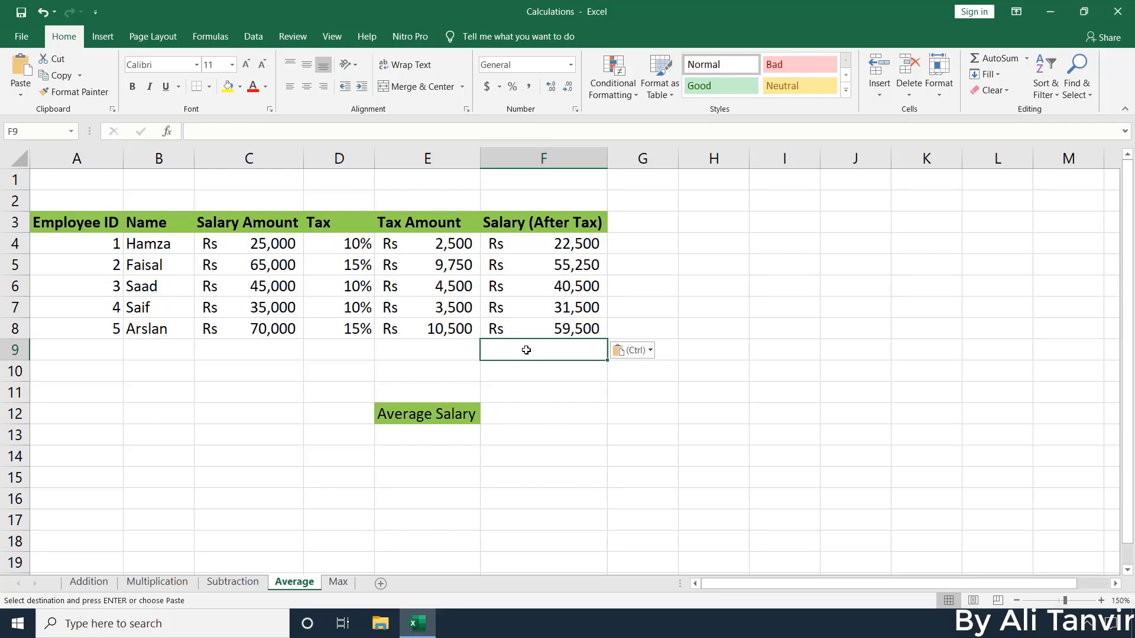
pyautogui.click(998, 59)
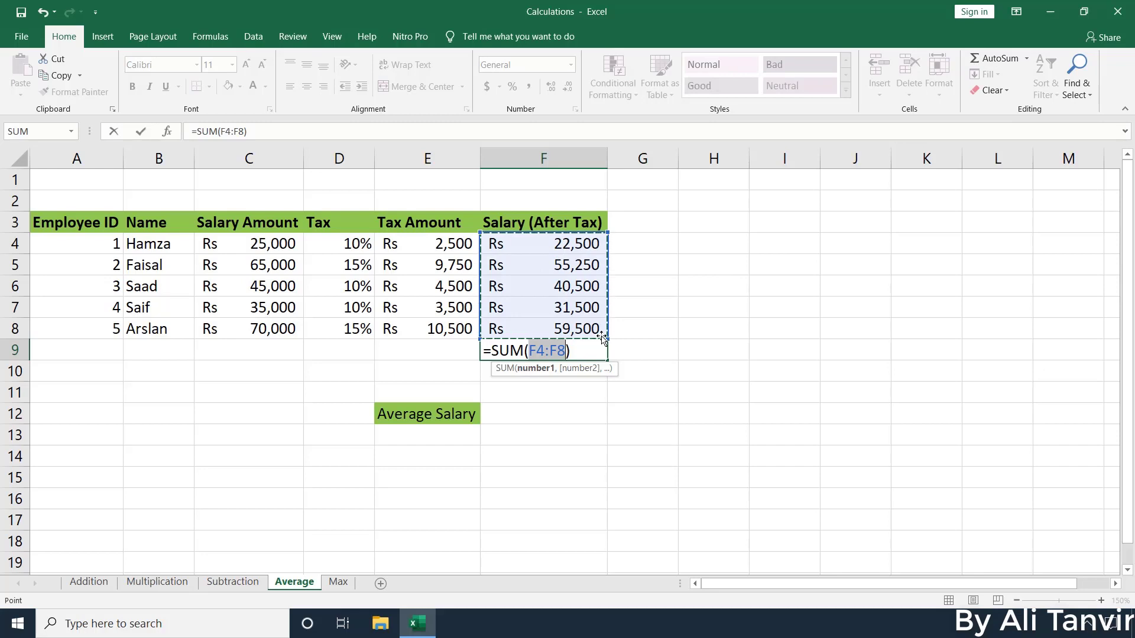
pyautogui.press('Return')
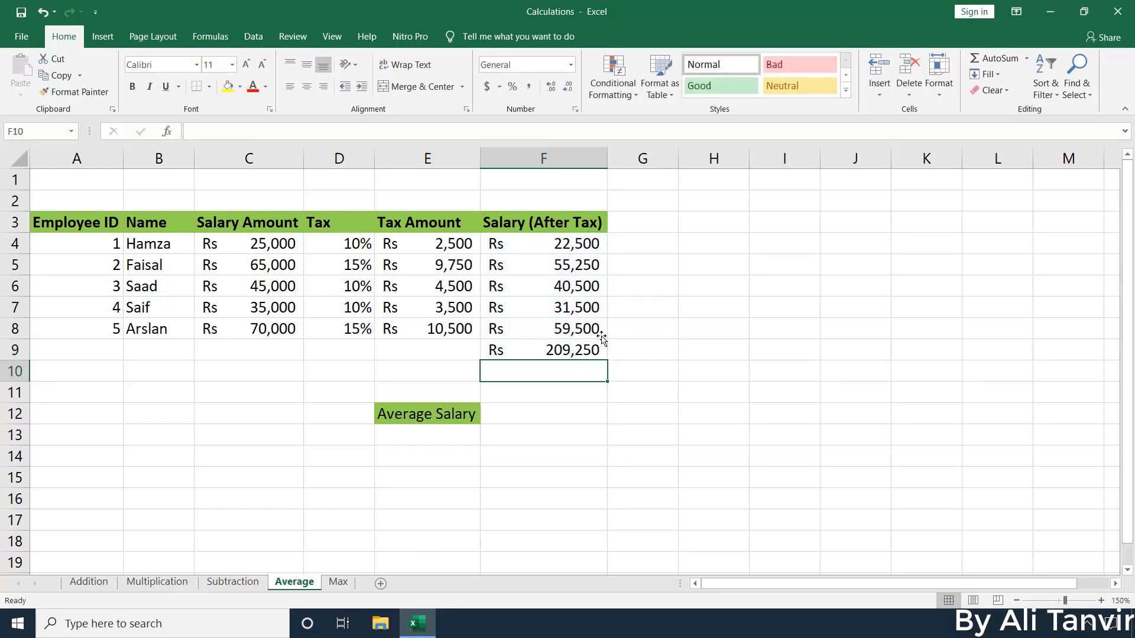
pyautogui.click(574, 353)
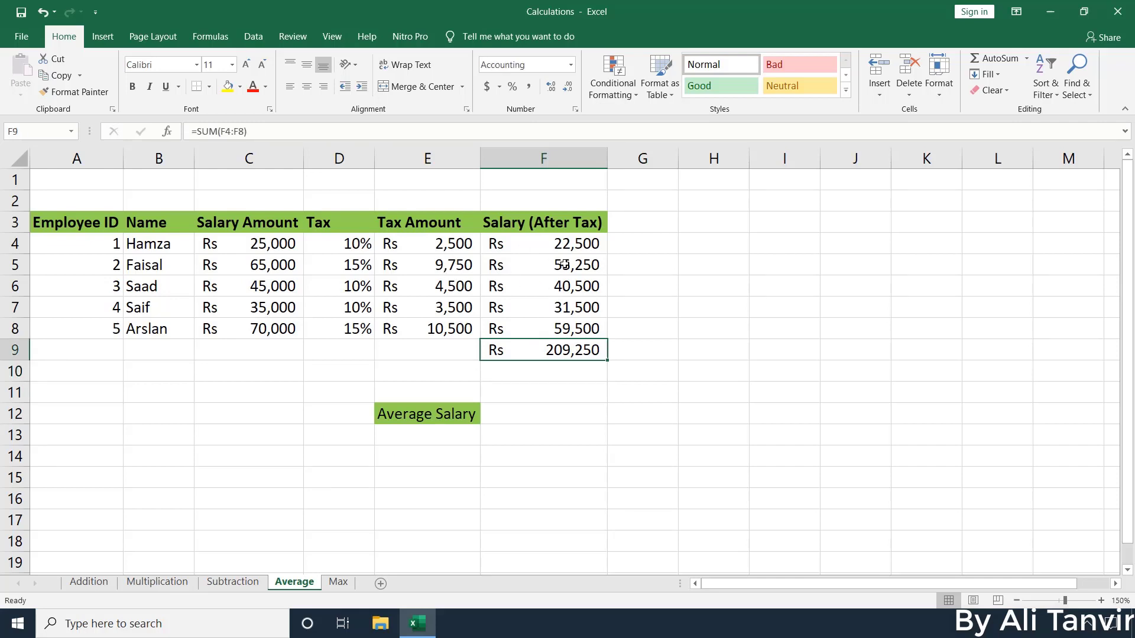
pyautogui.click(440, 434)
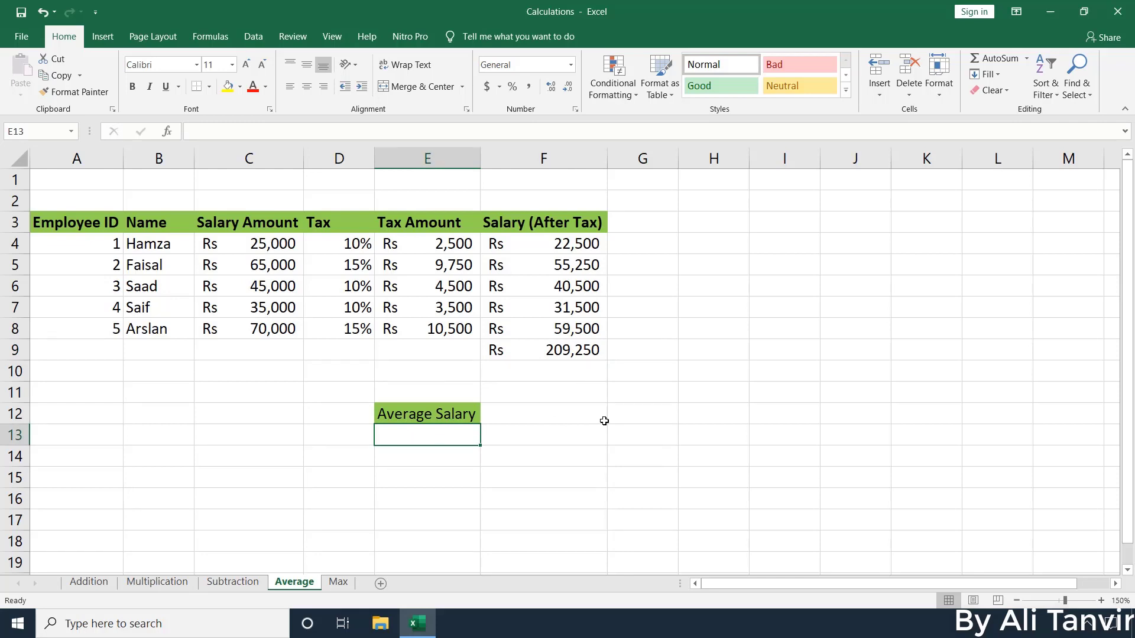
# Enter =F9/5 in E13, showing an average salary of Rs 41,850
pyautogui.write('=')
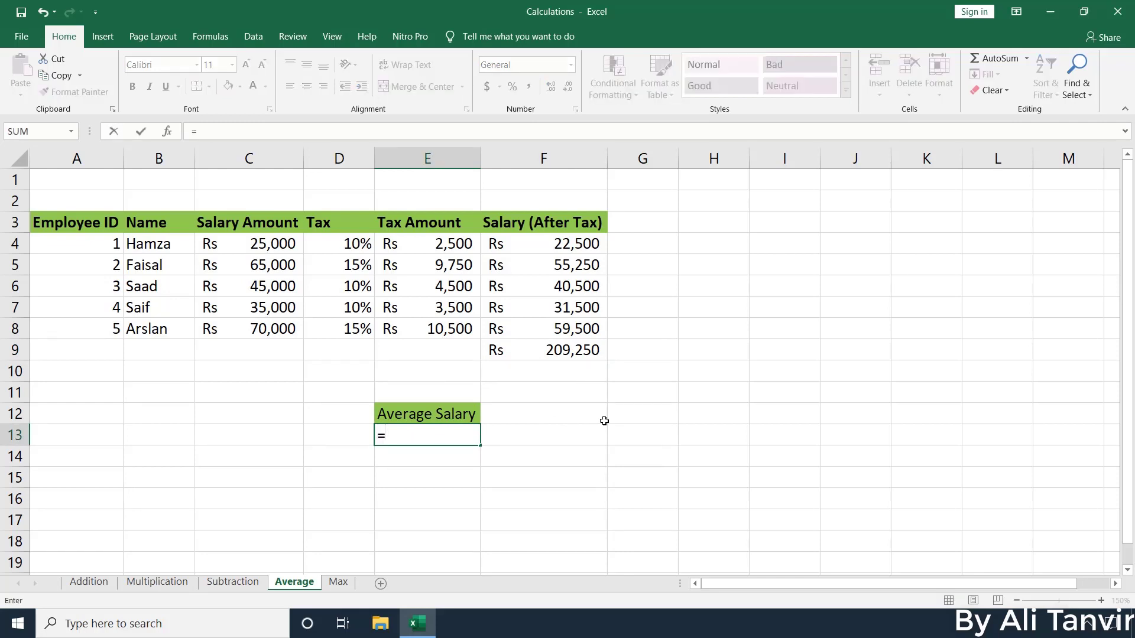
pyautogui.click(586, 352)
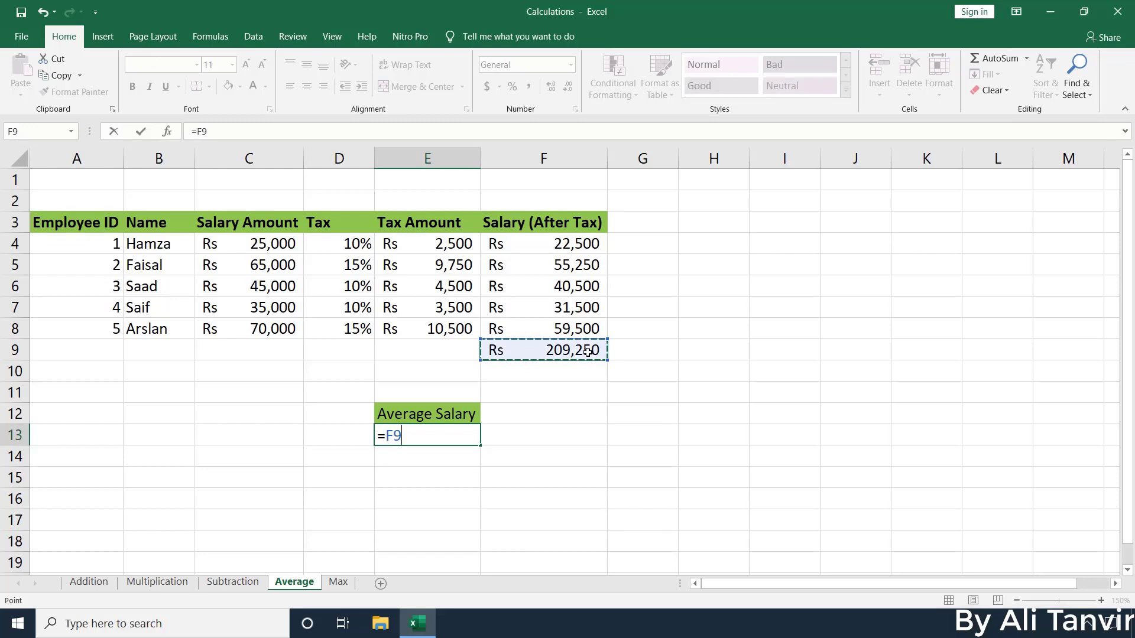
pyautogui.write('/')
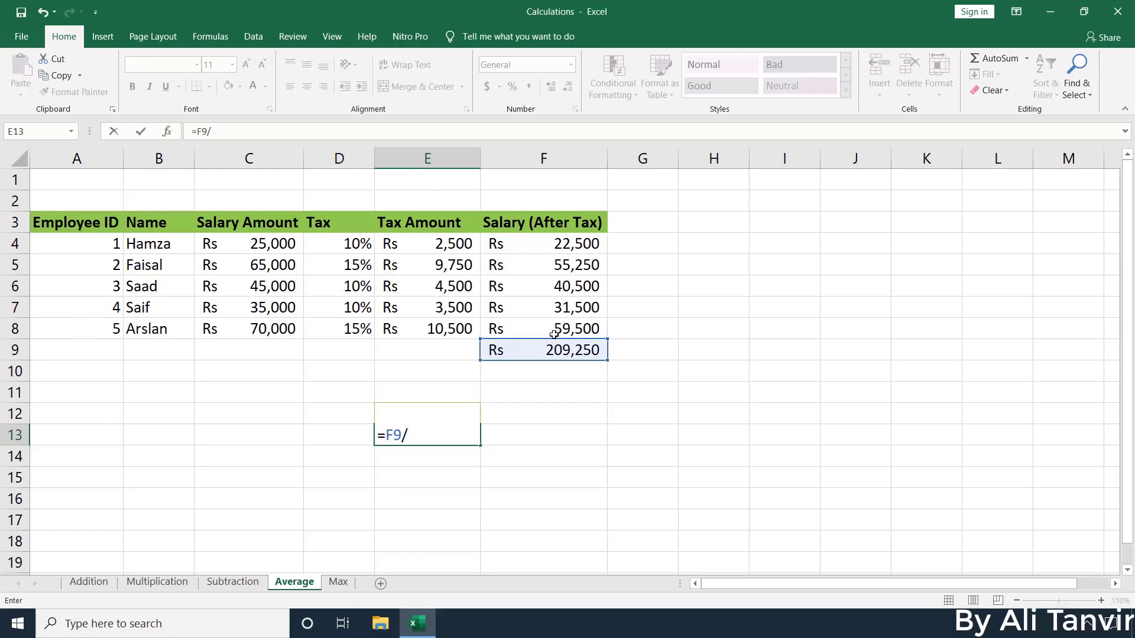
pyautogui.write('5')
pyautogui.press('Return')
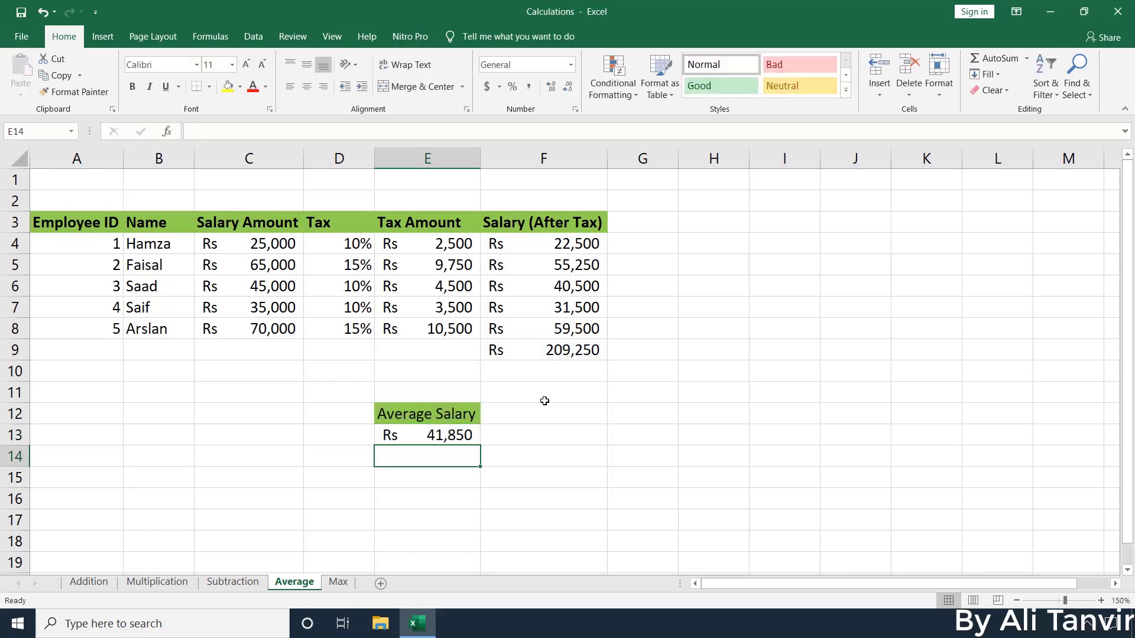
pyautogui.click(435, 439)
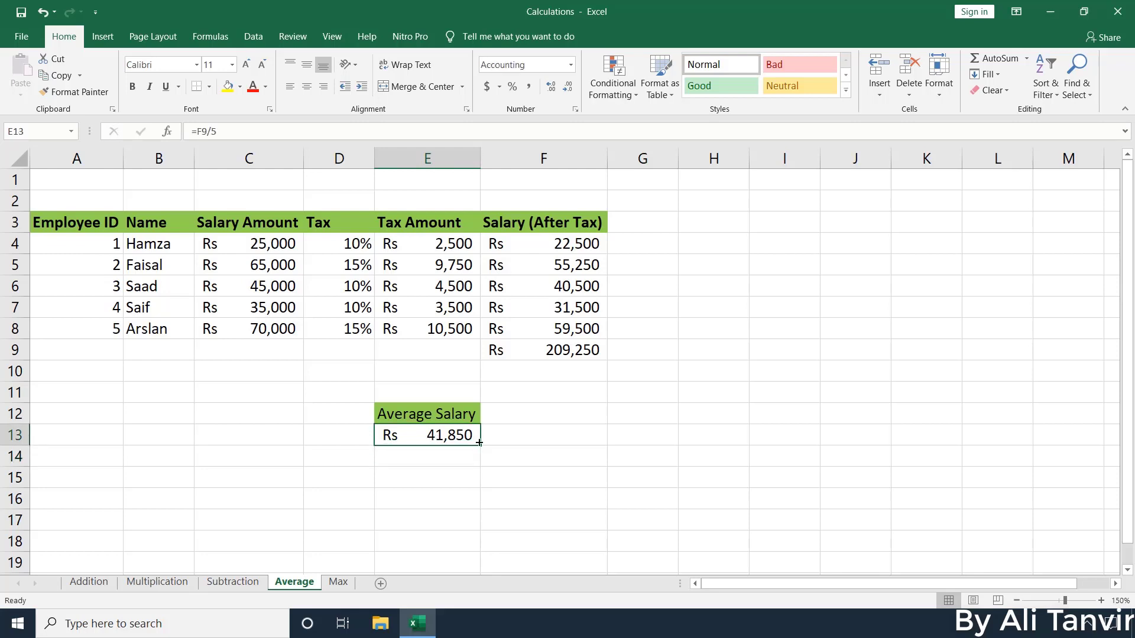